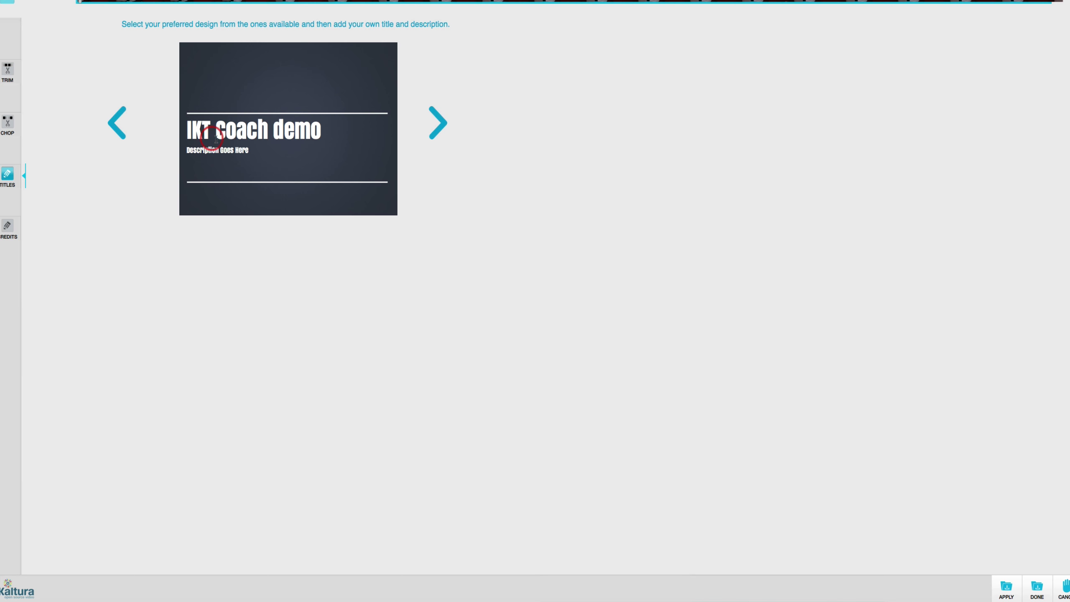
Step: Remove the placeholder description from the title slide, apply the title, and finish editing by updating the original recording
drag(247, 150, 182, 152)
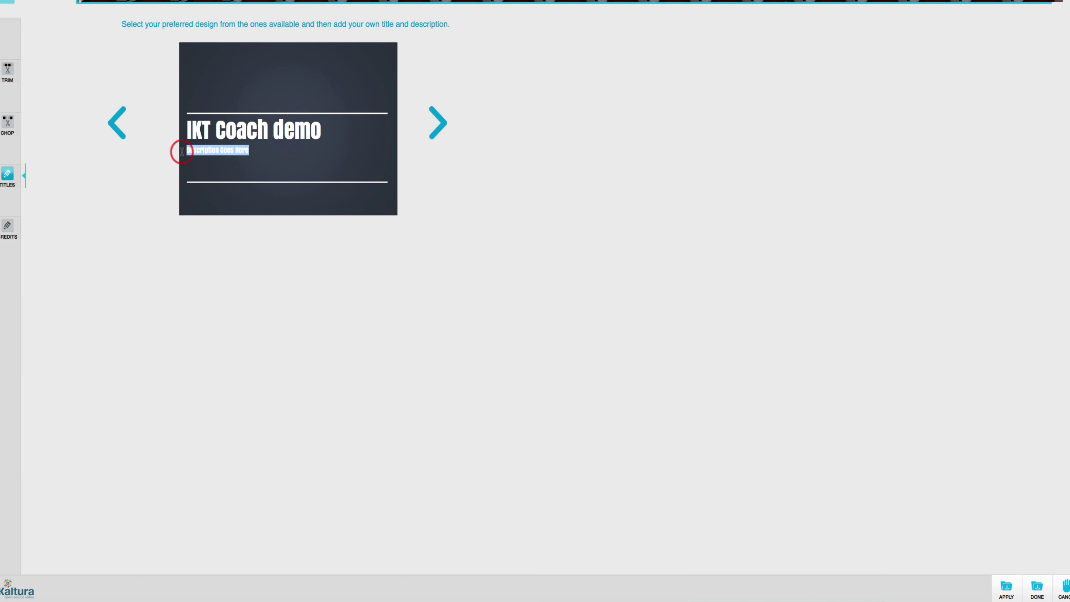
key(BackSpace)
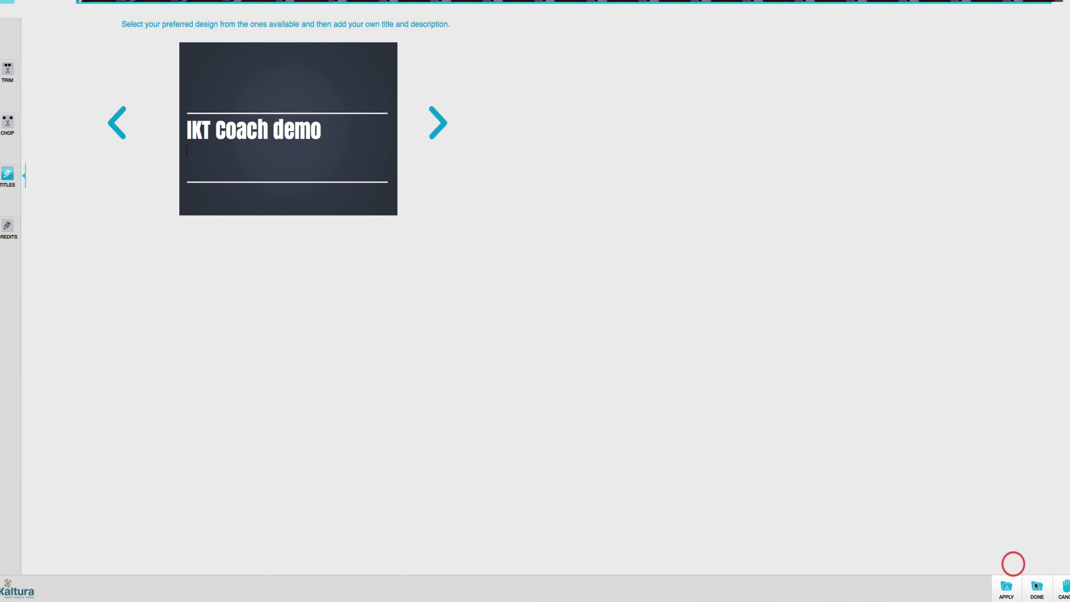
click(1007, 593)
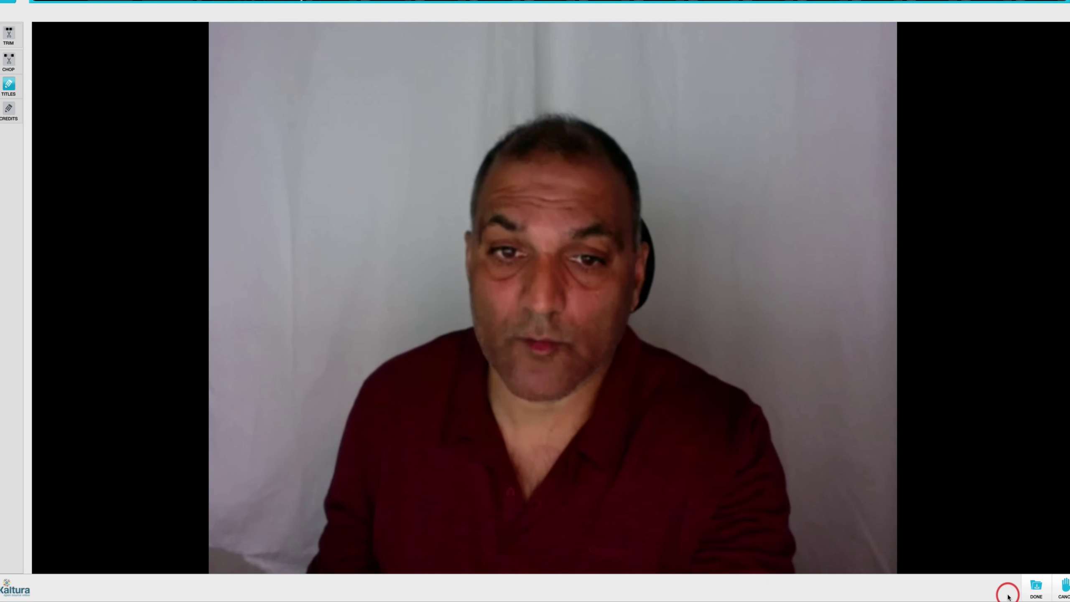
click(1031, 587)
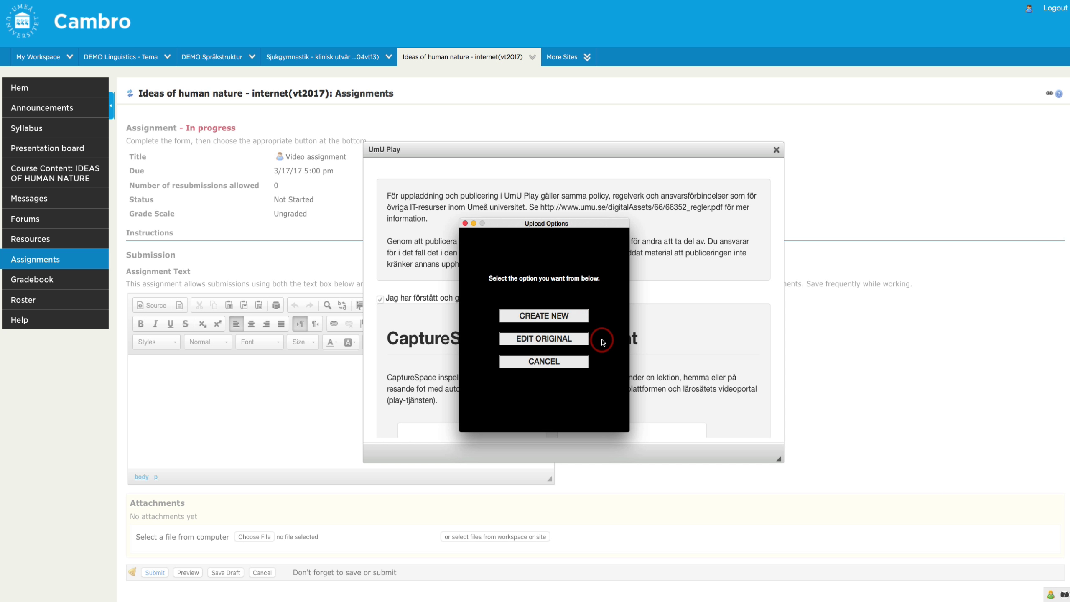
click(544, 338)
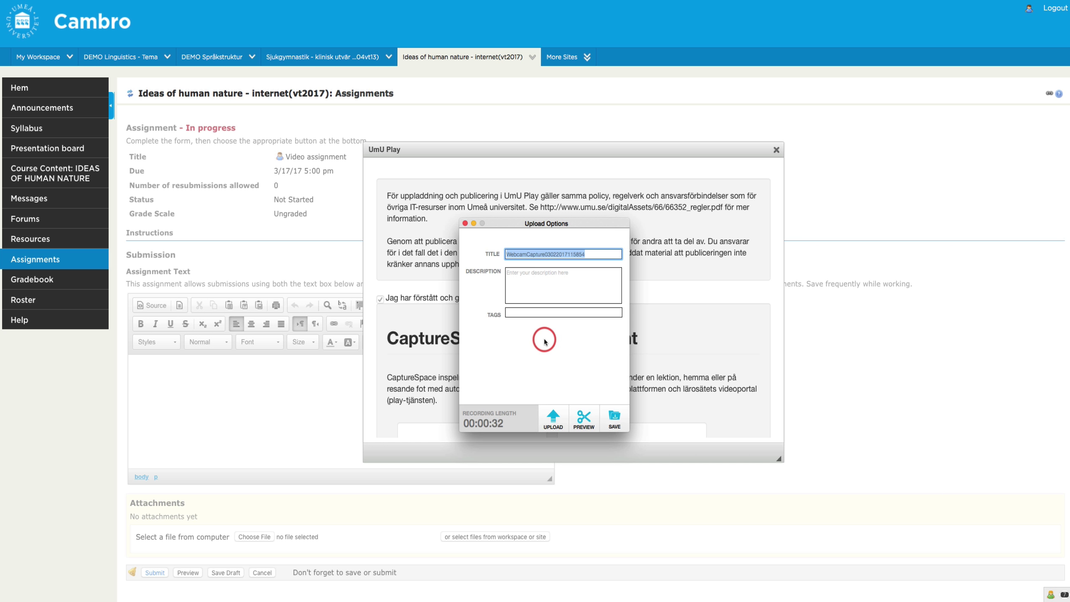
Step: Title the recording "IKT Coach Demo", leave its description and tags empty, and upload it
click(576, 253)
double_click(509, 253)
text(IKT Coaxh)
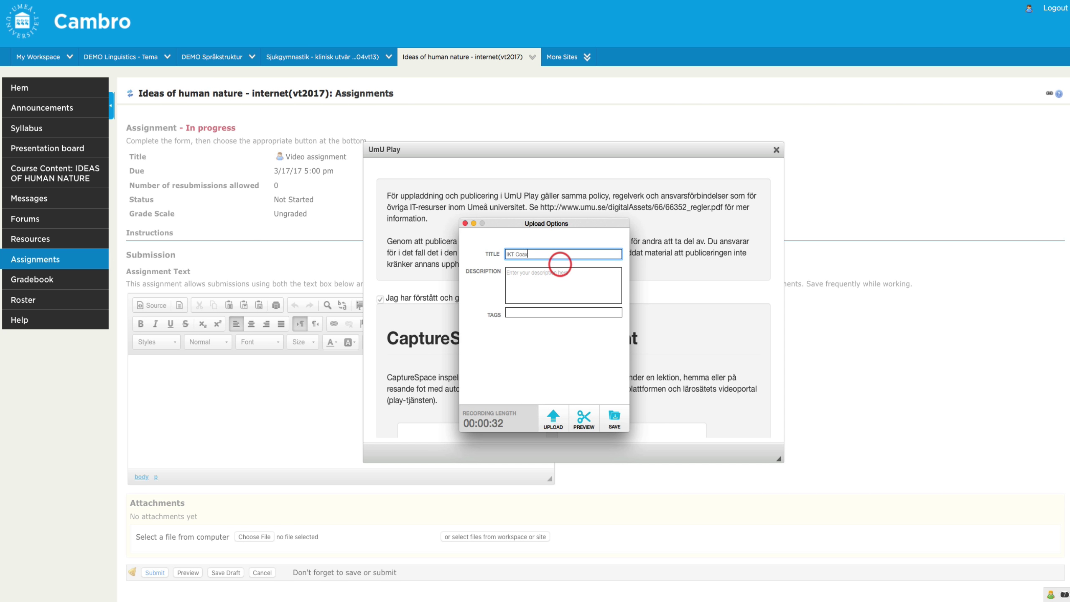
key(BackSpace)
text(ach Demo)
click(565, 273)
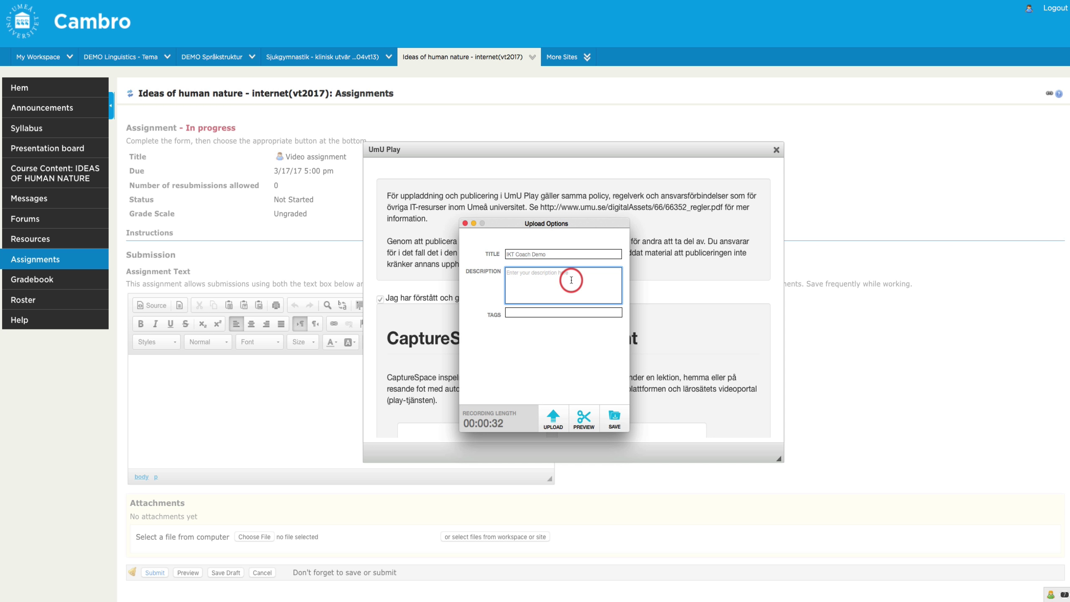
click(536, 311)
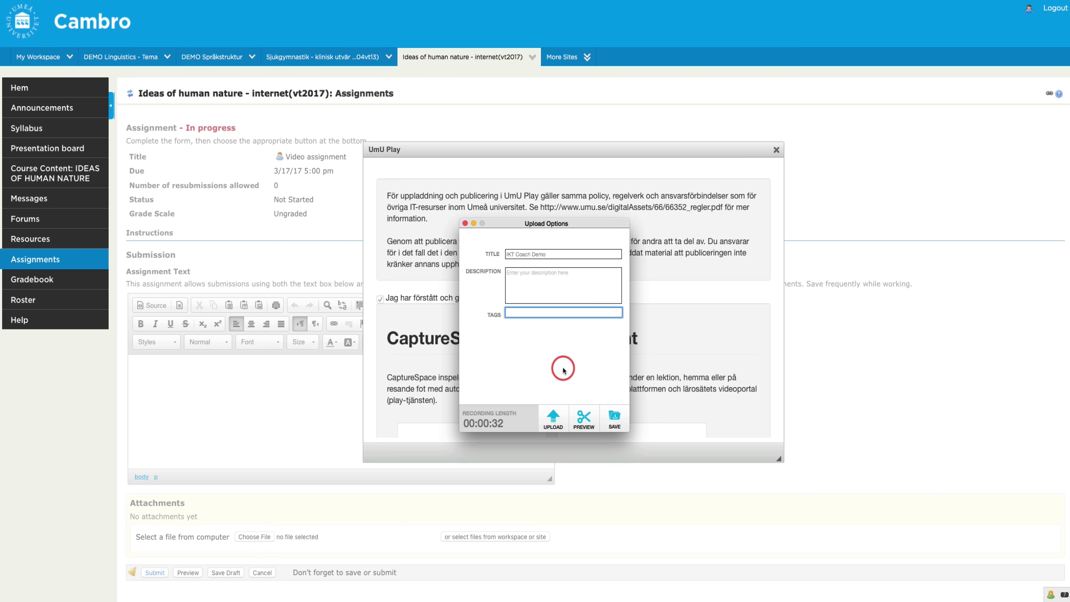
click(553, 417)
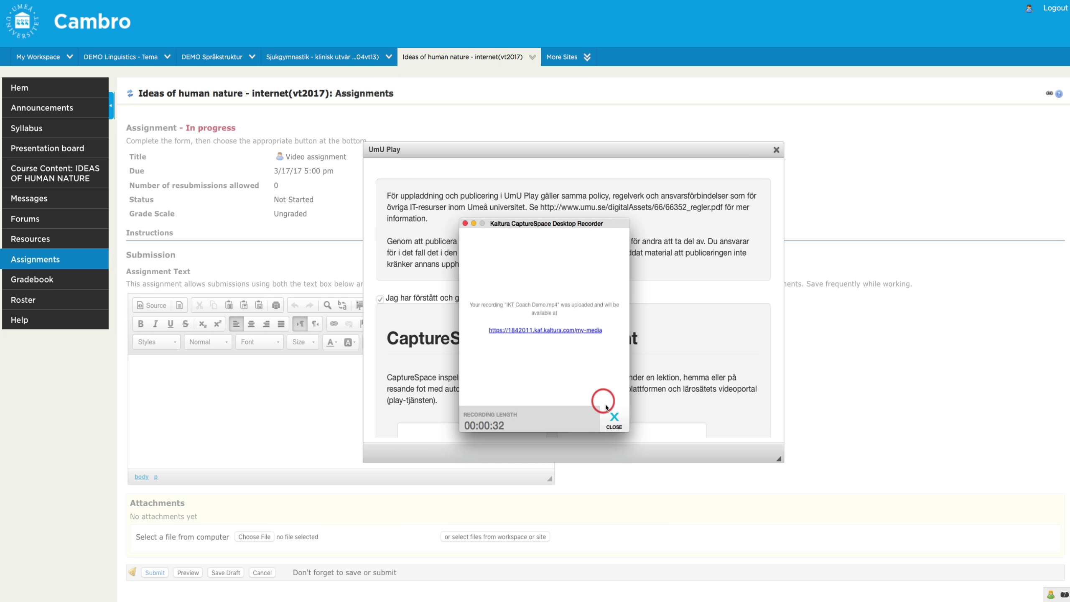
Step: Close the upload confirmation, the desktop recorder and the UmU Play dialog to return to the assignment form
click(614, 420)
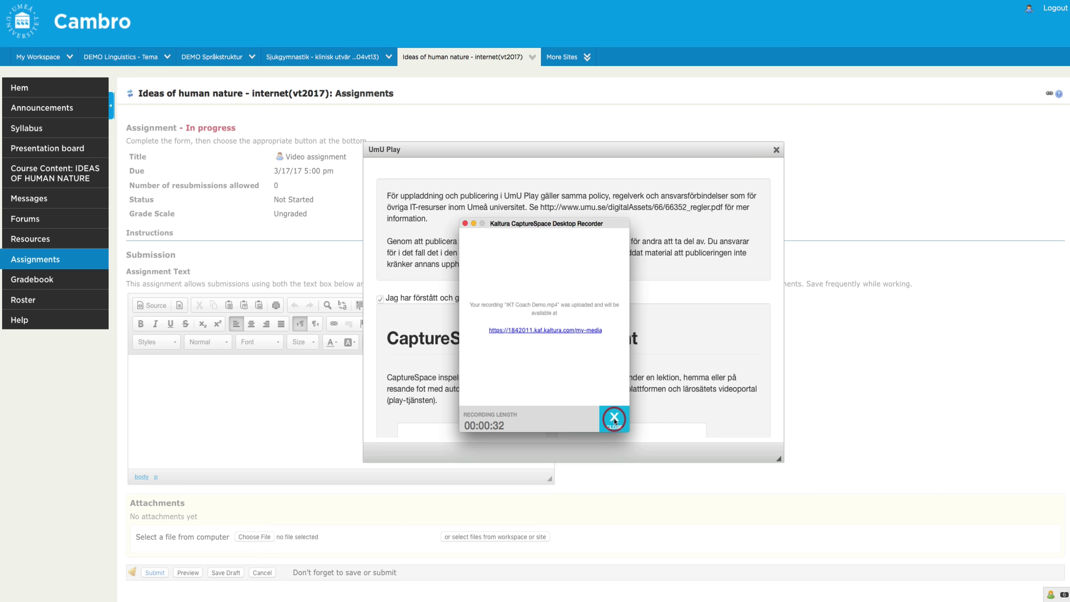
click(614, 419)
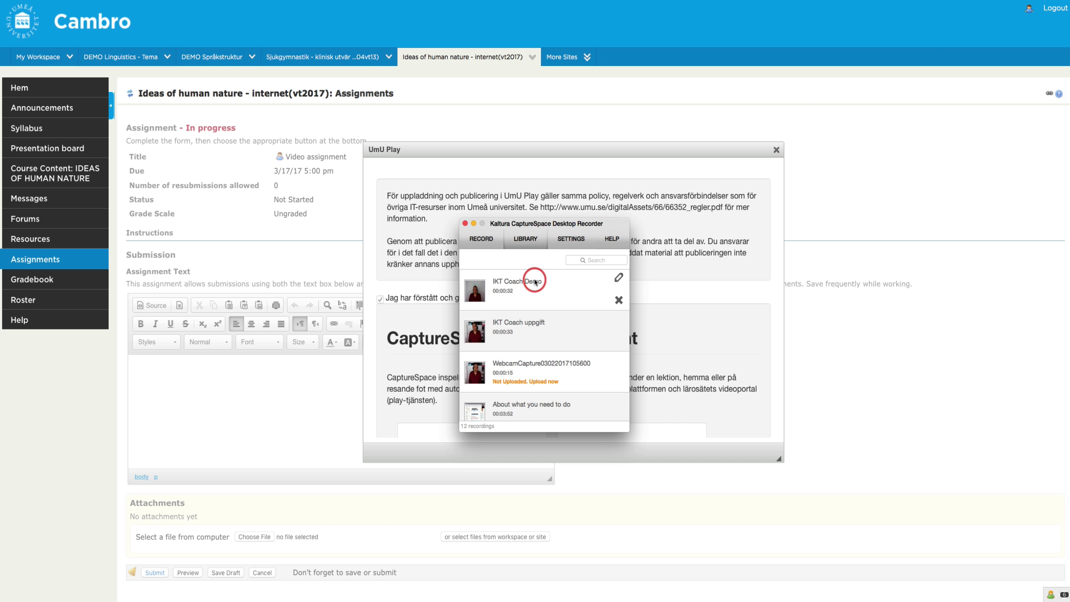
click(465, 223)
click(523, 339)
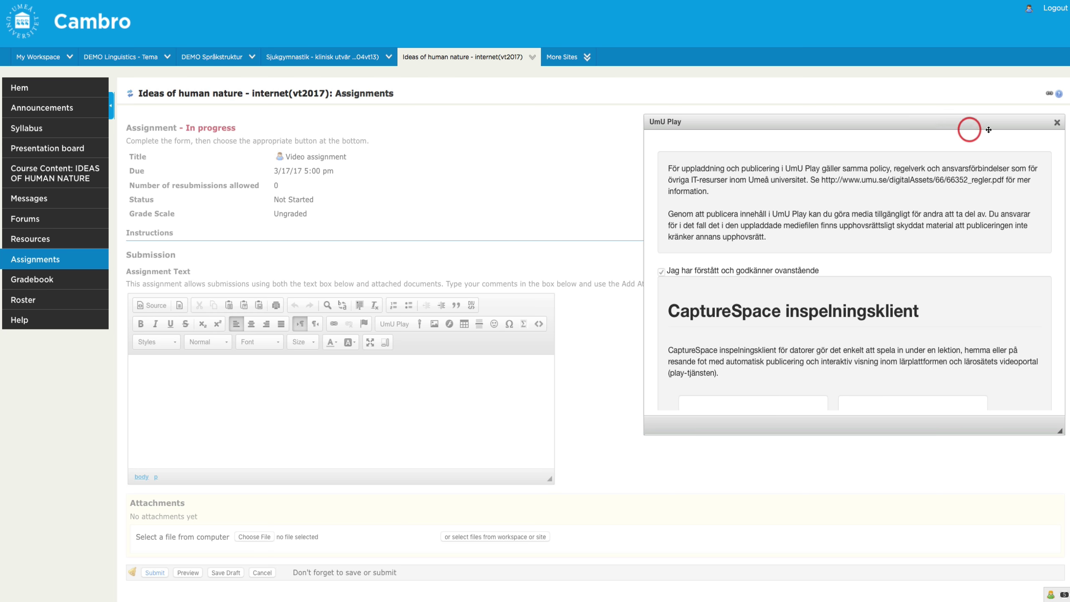
click(1055, 123)
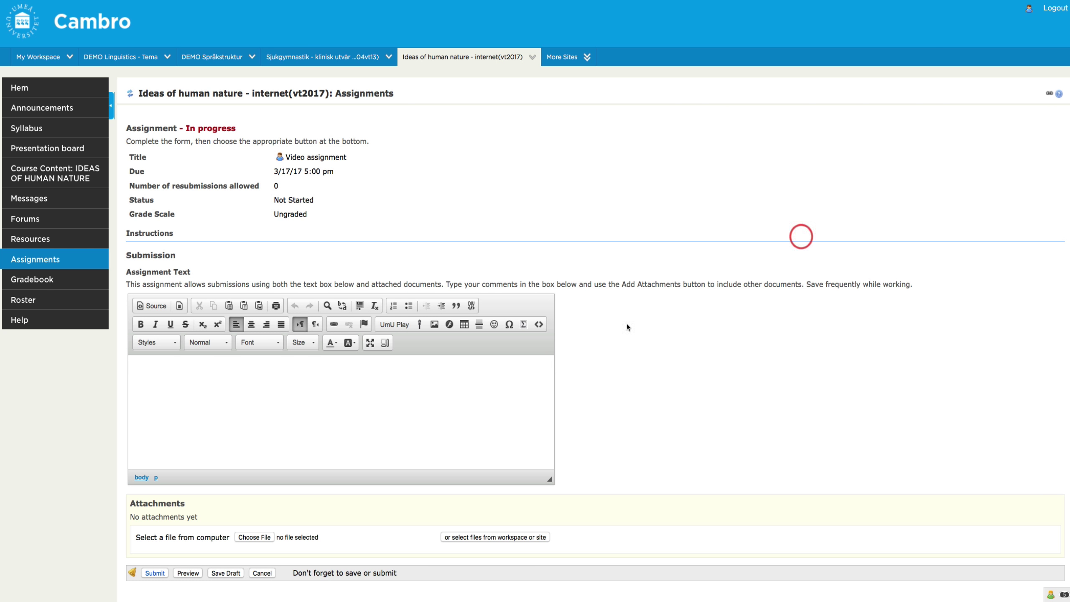
Step: Look through the Mina media list in UmU Play for the uploaded recording and close the dialog
click(363, 433)
click(397, 329)
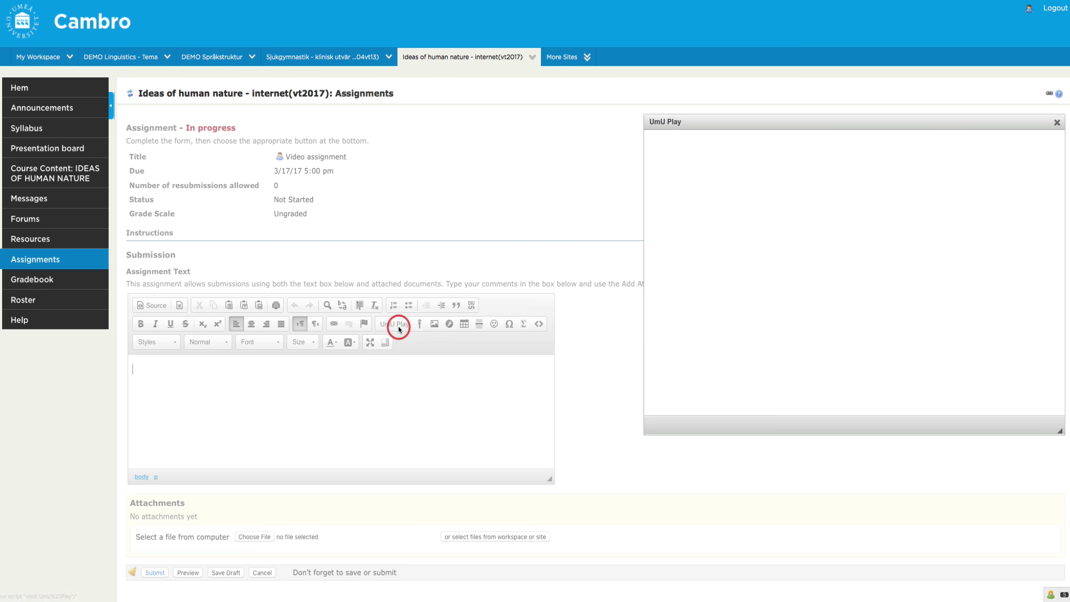
drag(759, 121, 530, 121)
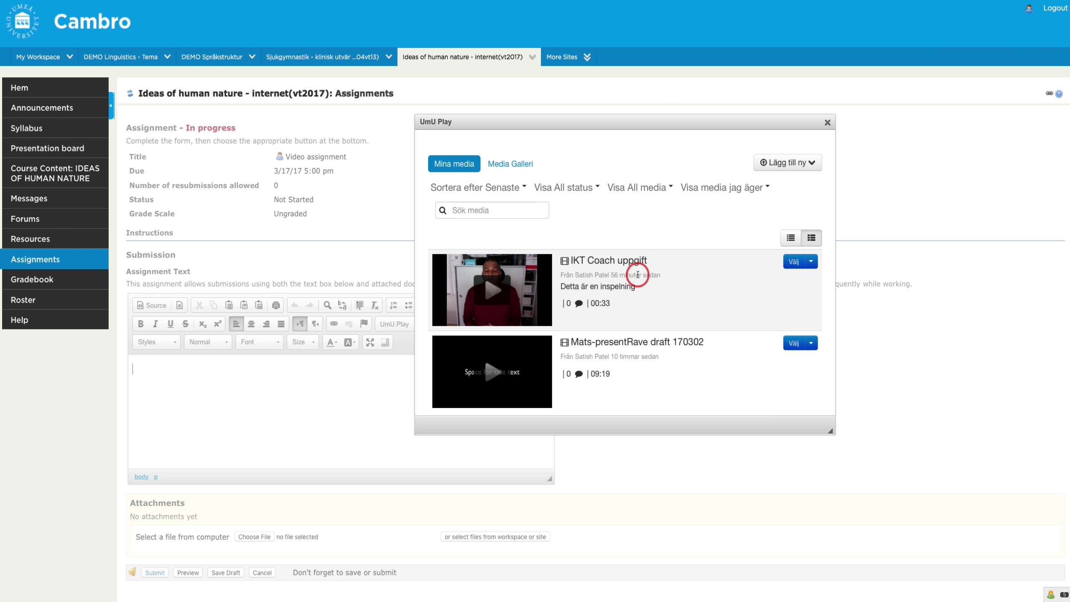
scroll(646, 288, down, 3)
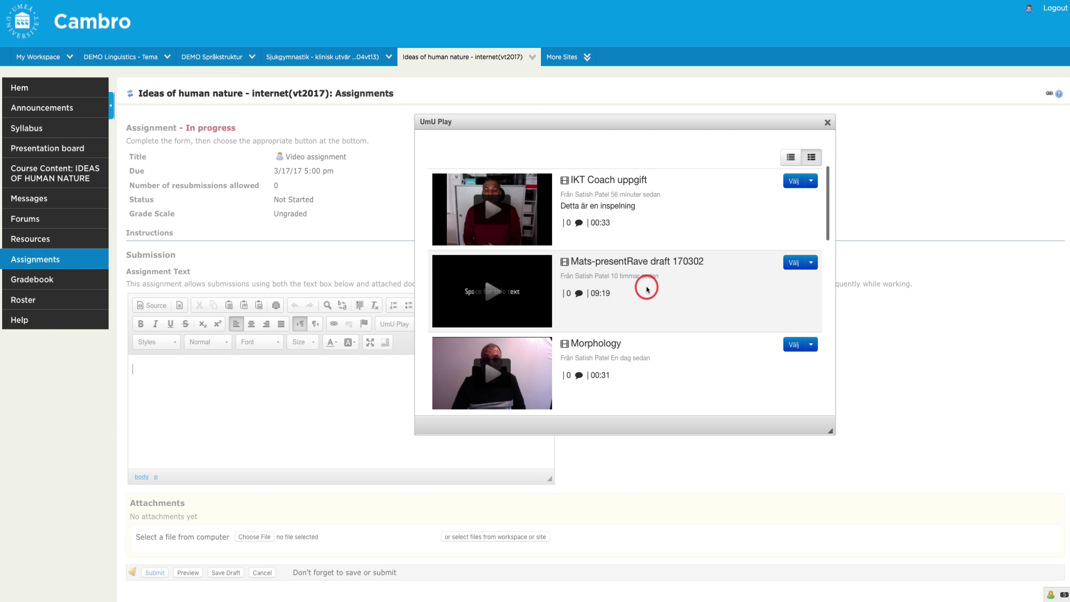
scroll(647, 288, down, 10)
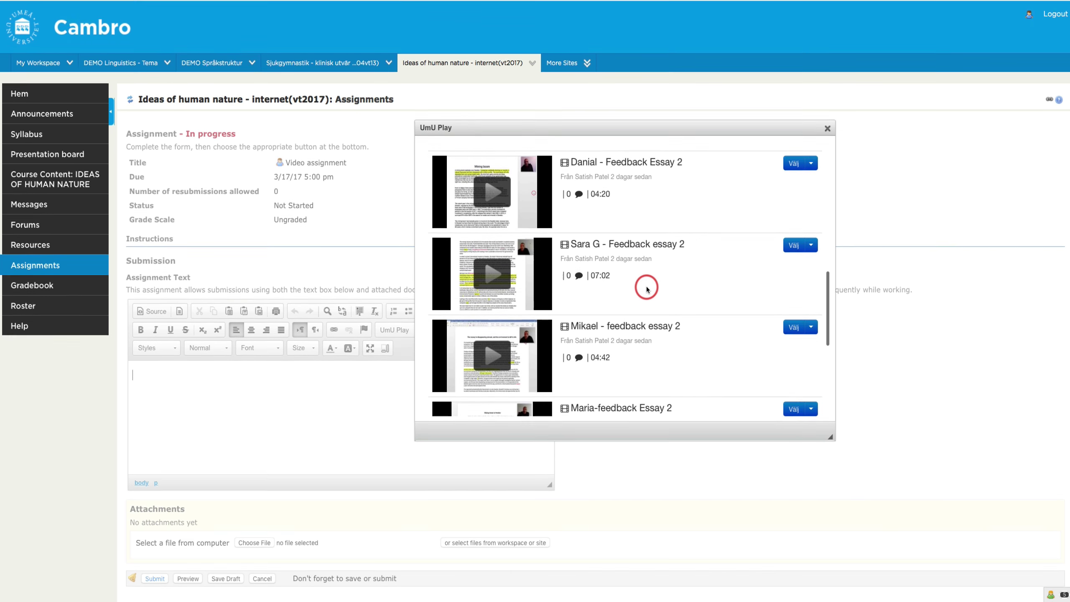
scroll(661, 267, down, 5)
scroll(662, 267, up, 6)
scroll(662, 268, up, 6)
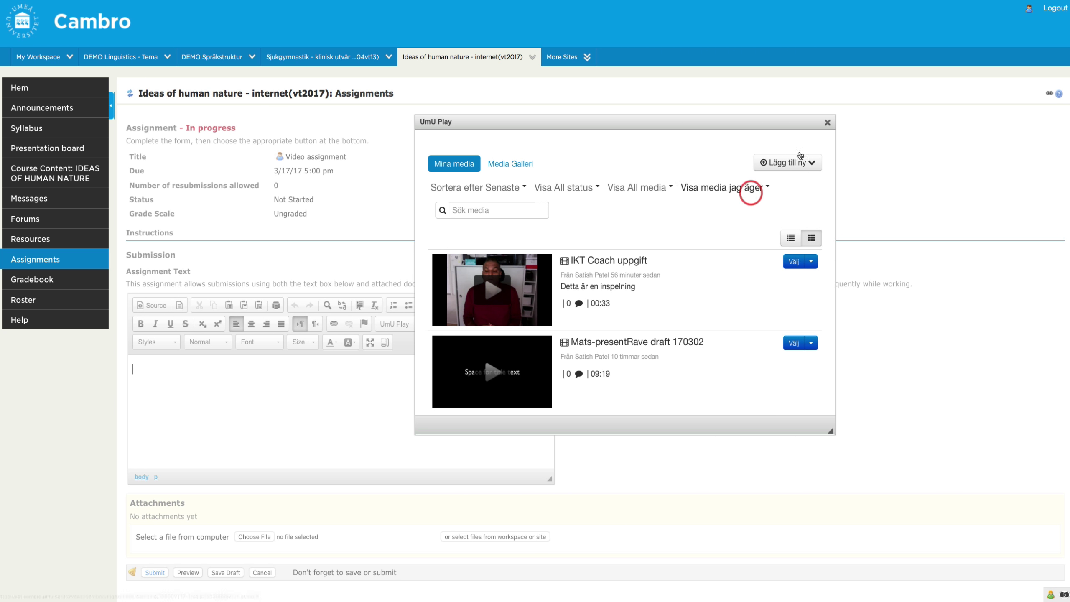
click(827, 122)
click(626, 244)
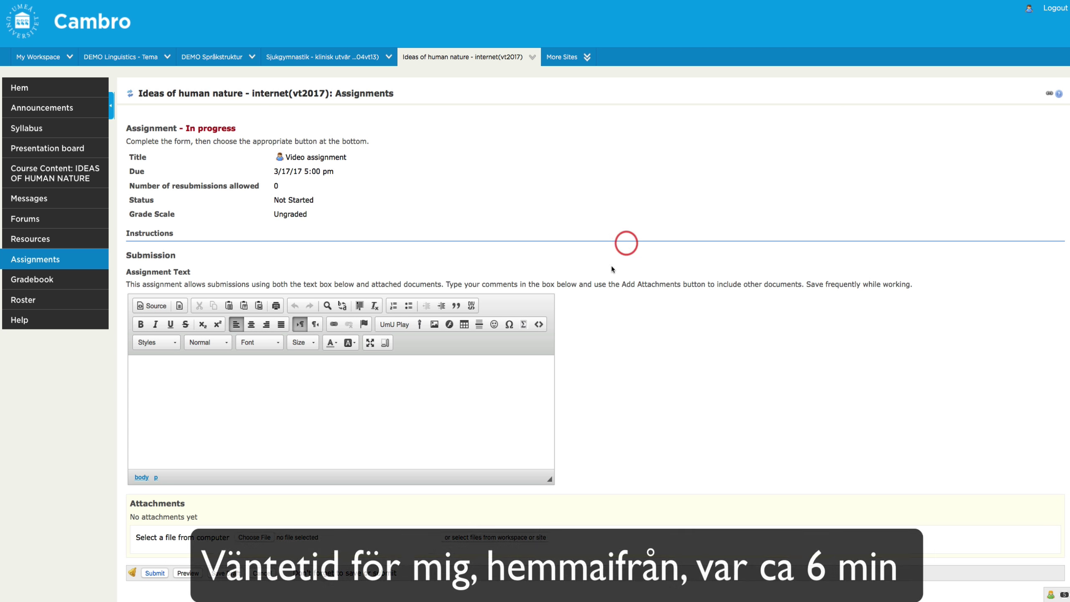
Step: Insert the IKT Coach Demo video from UmU Play into the assignment text and submit the assignment
click(396, 324)
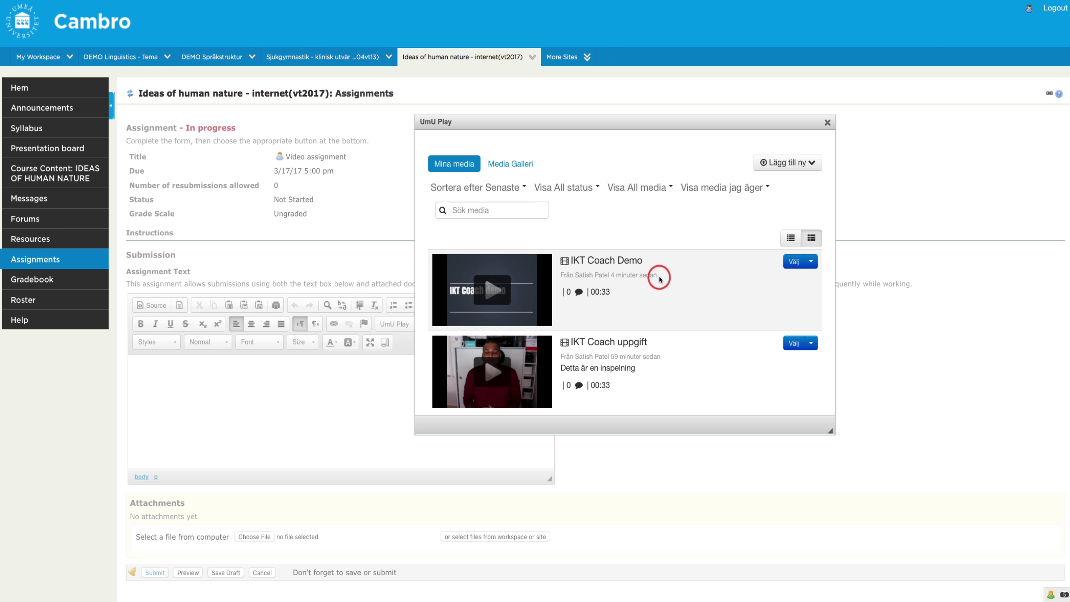
click(793, 262)
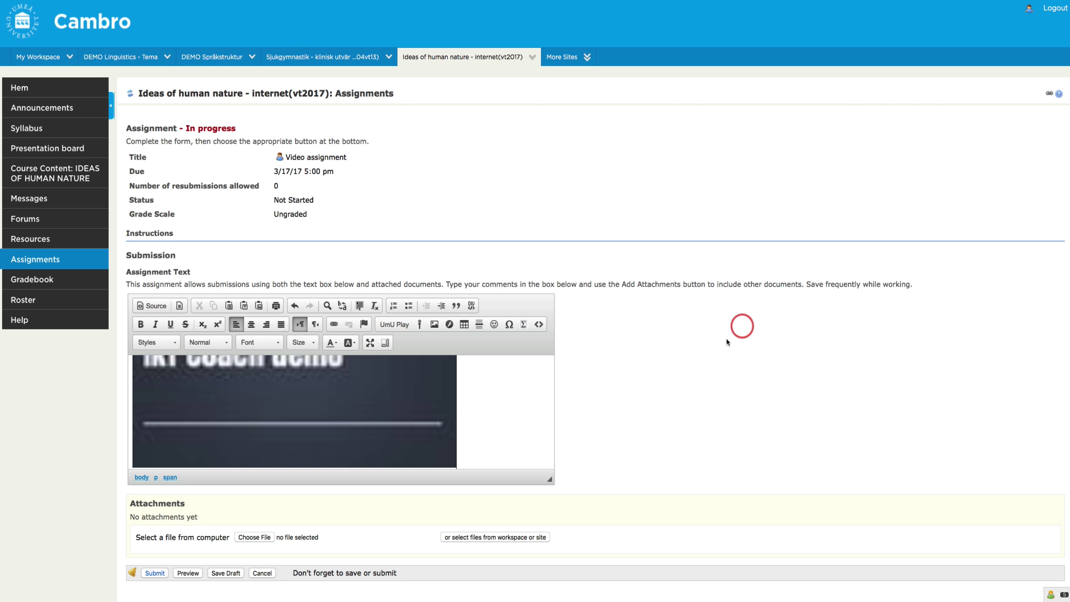
scroll(698, 365, down, 3)
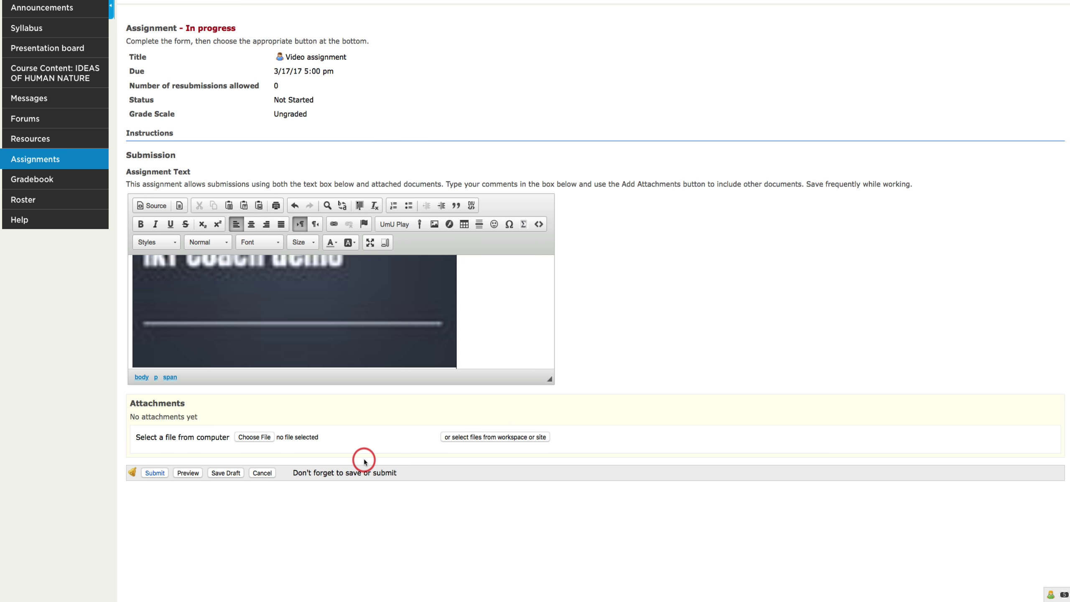
click(155, 472)
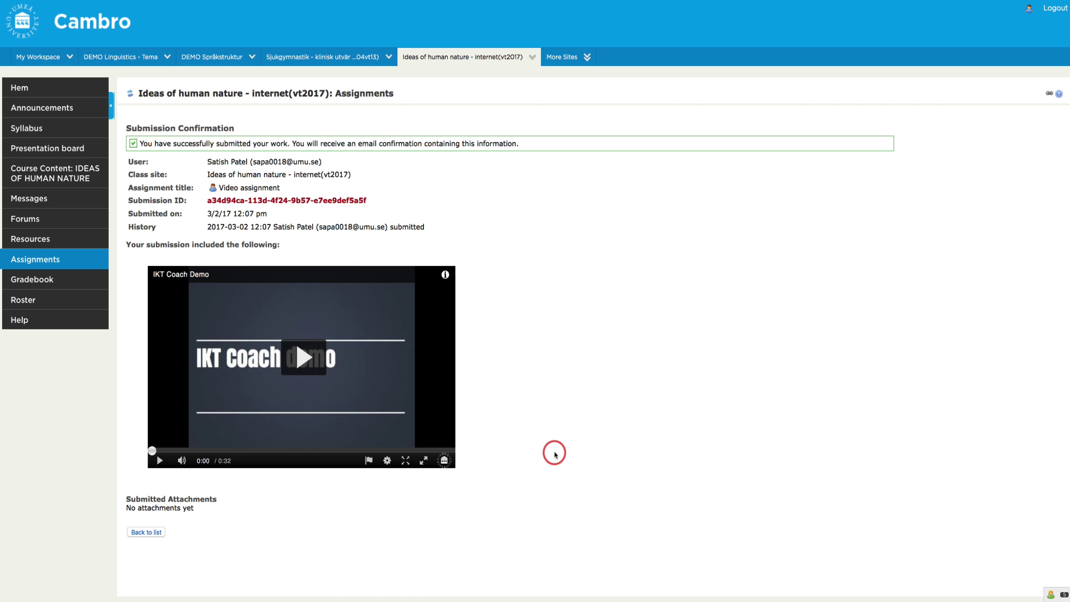
scroll(554, 455, down, 3)
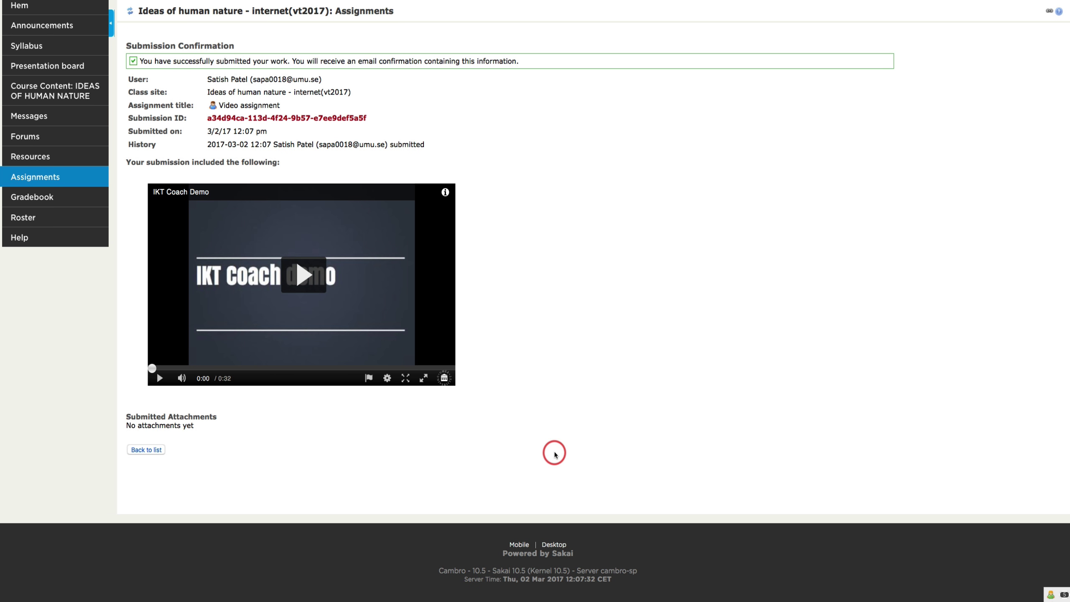
scroll(554, 454, up, 3)
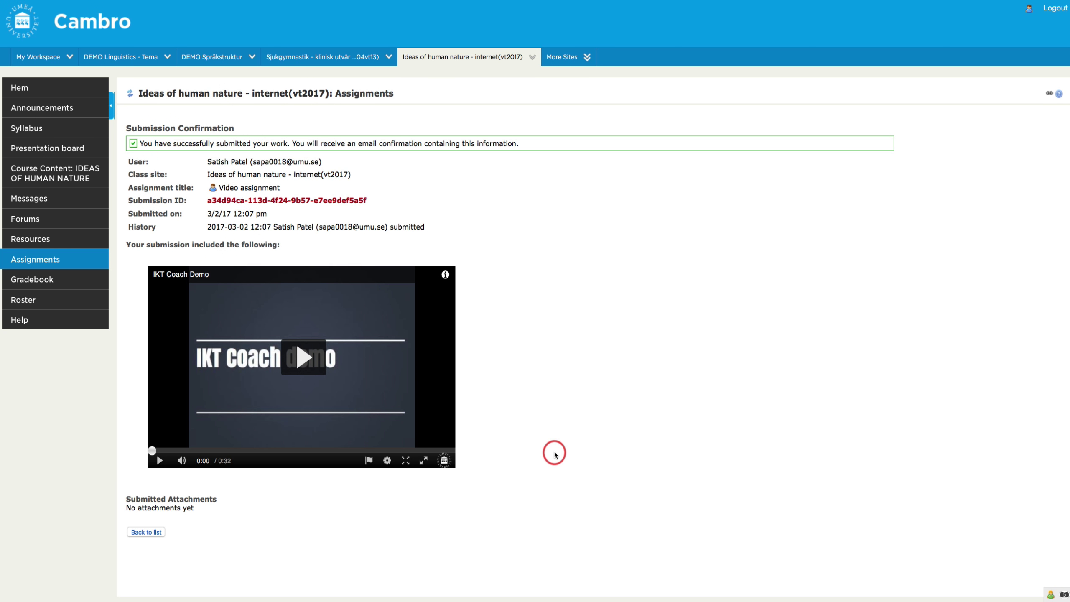